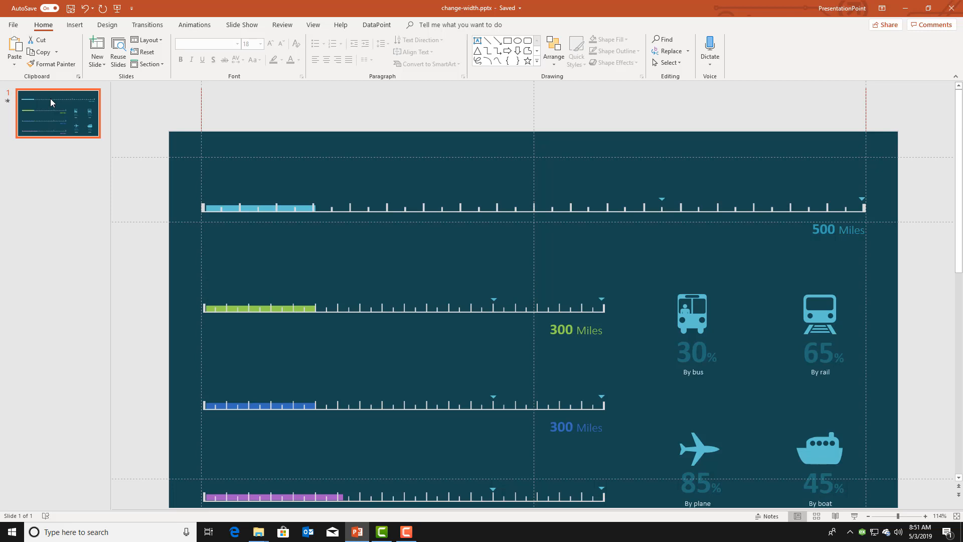
Step: Try a larger width on the top blue bar, then return it to 2 inches wide
{"action": "left_click", "coordinate": [229, 210]}
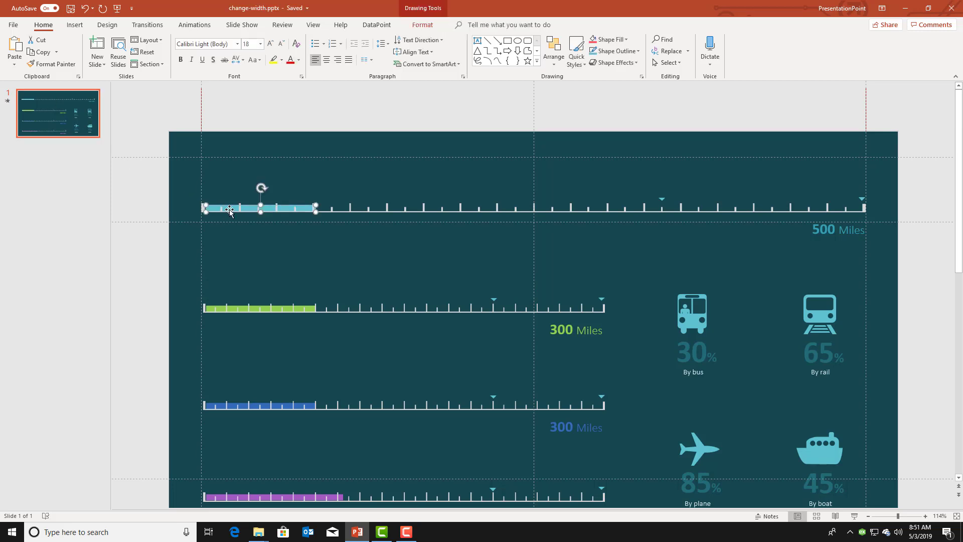
{"action": "left_click", "coordinate": [423, 24]}
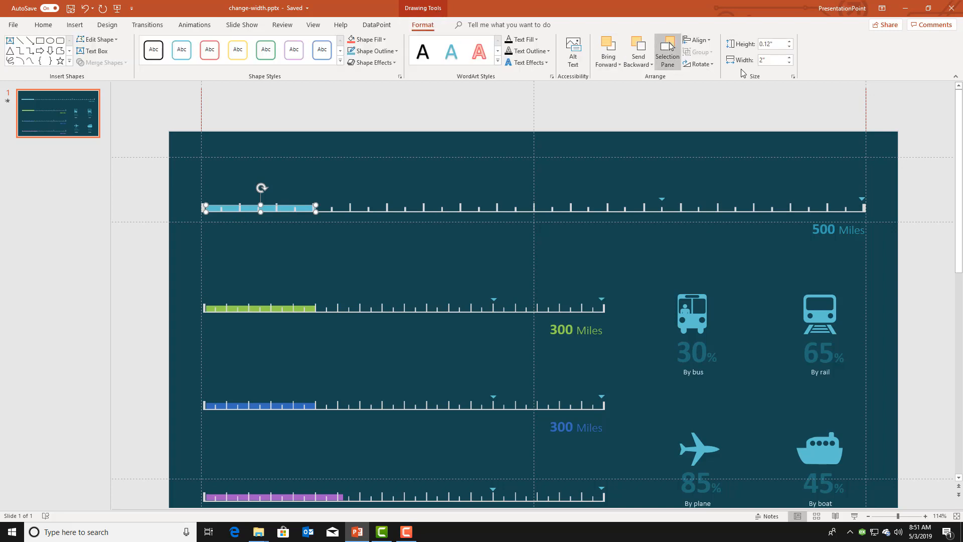
{"action": "left_click", "coordinate": [768, 60]}
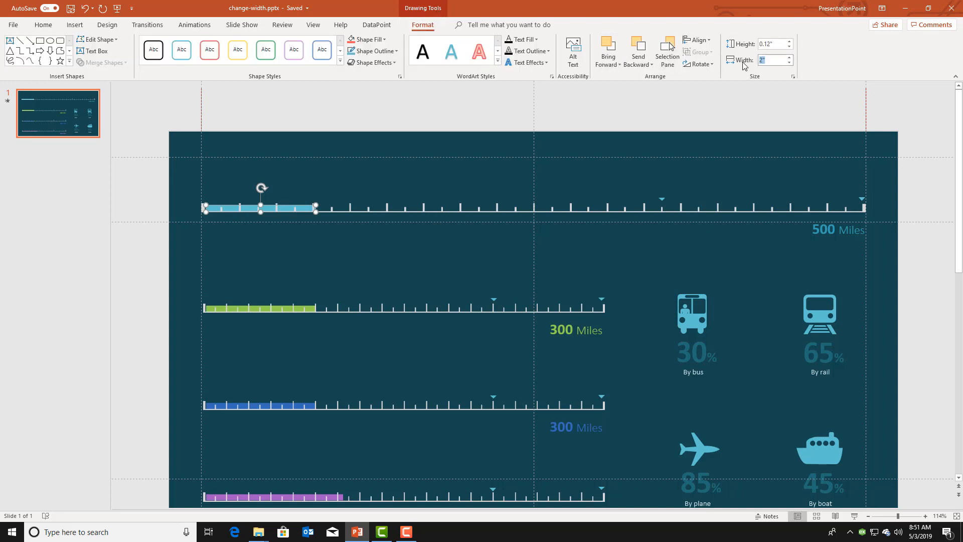
{"action": "type", "text": "6"}
{"action": "key", "text": "Return"}
{"action": "double_click", "coordinate": [765, 60]}
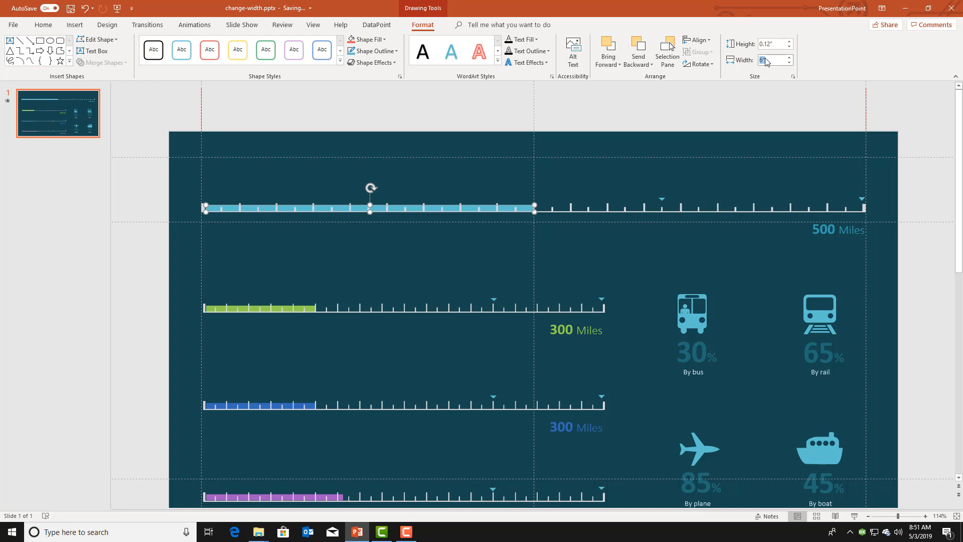
{"action": "type", "text": "1.2"}
{"action": "key", "text": "Return"}
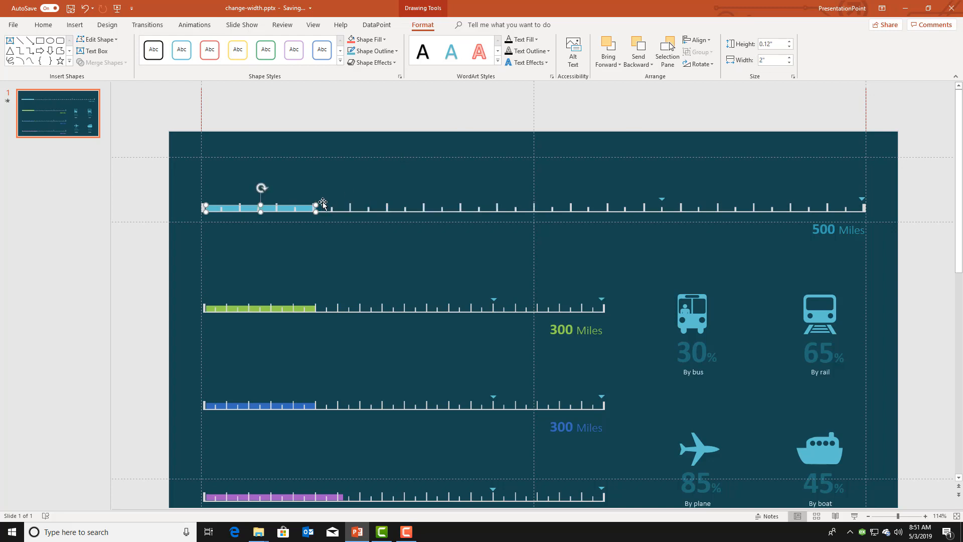
Step: Start a new Microsoft Excel connection from the DataPoint connections list
{"action": "left_click", "coordinate": [374, 25]}
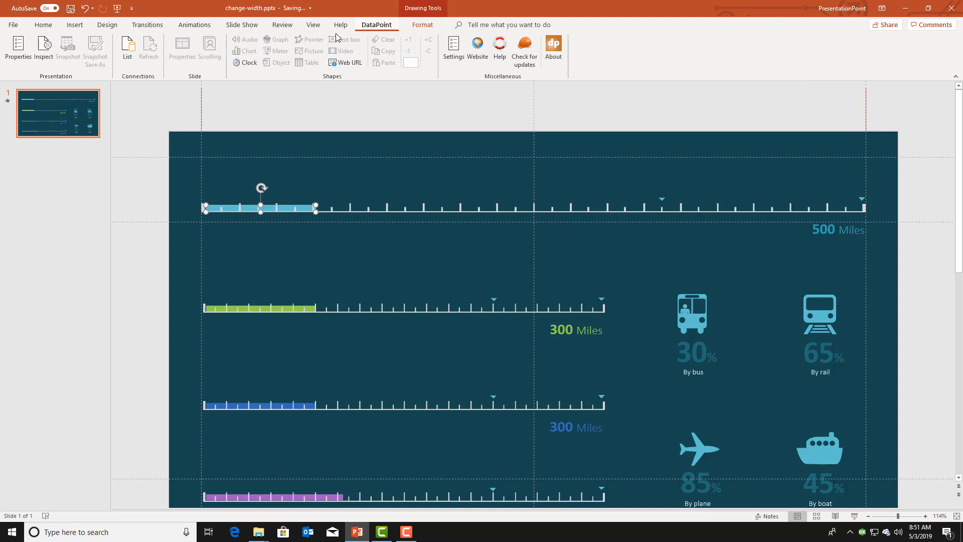
{"action": "left_click", "coordinate": [128, 52]}
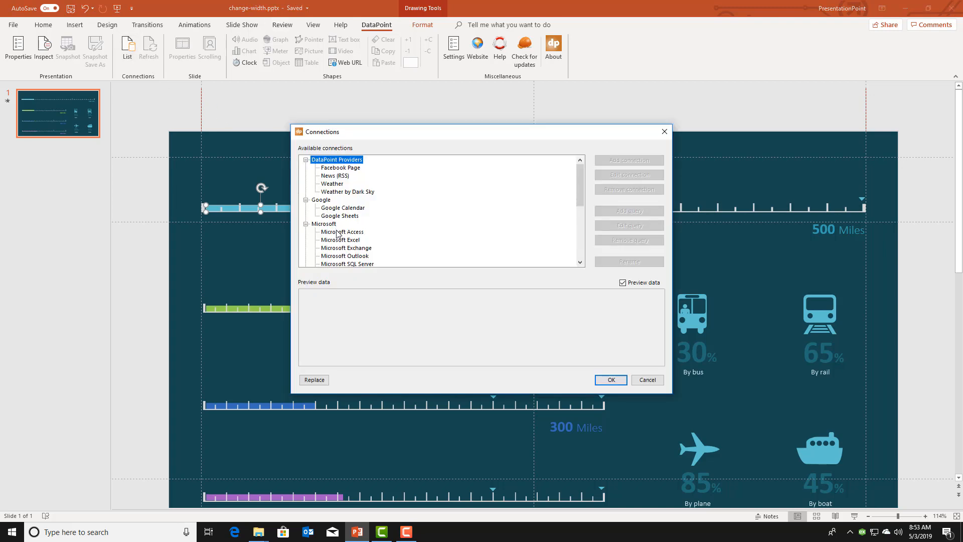
{"action": "left_click", "coordinate": [339, 240]}
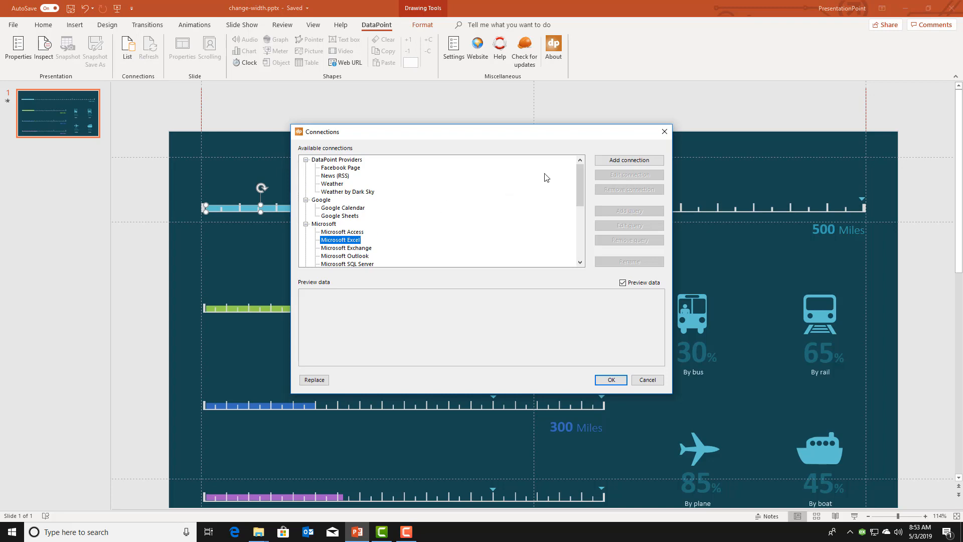
{"action": "left_click", "coordinate": [629, 160]}
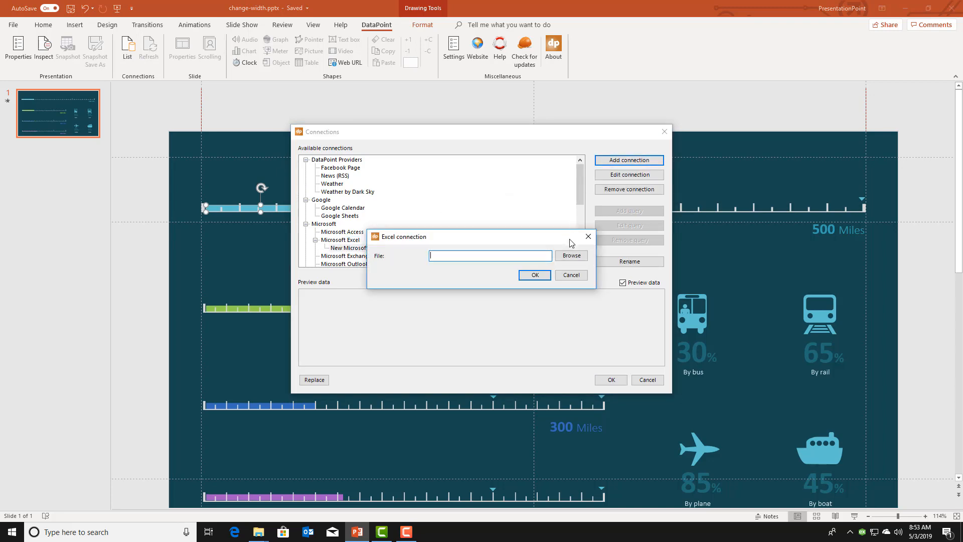
Step: Browse to the info.xlsx workbook and confirm it as the connection source
{"action": "left_click", "coordinate": [572, 255]}
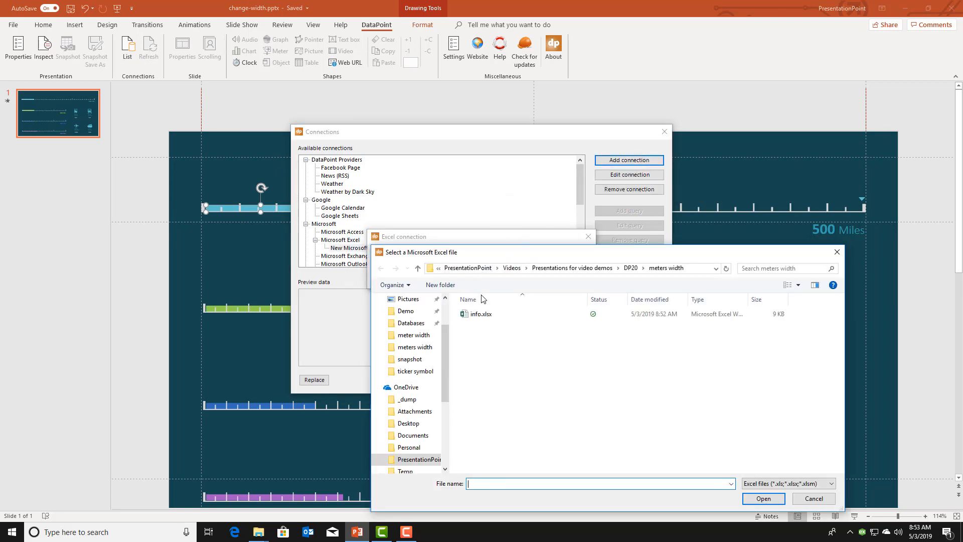
{"action": "left_click", "coordinate": [480, 314]}
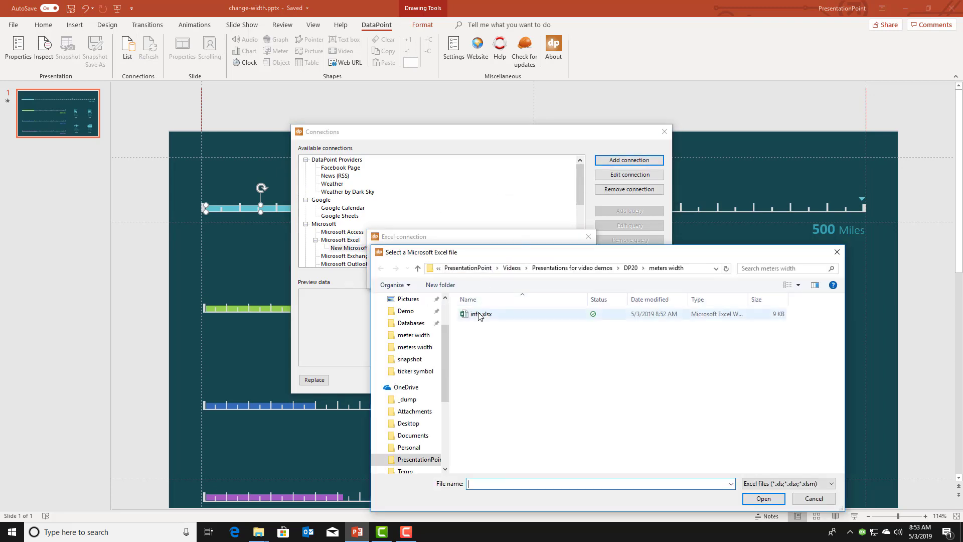
{"action": "left_click", "coordinate": [764, 499]}
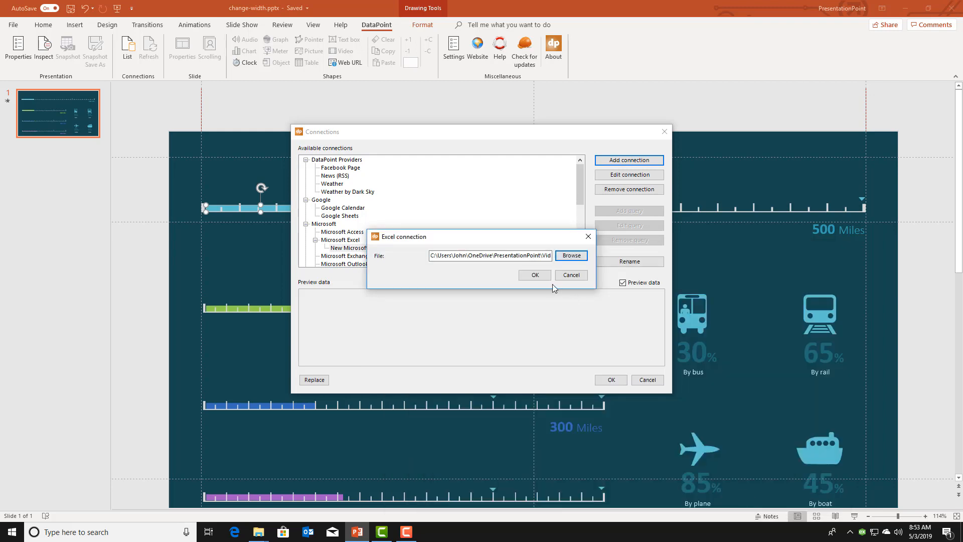
{"action": "left_click", "coordinate": [535, 275]}
Step: Add a Sheet1 query with first-row field names and a 1-second refresh interval
{"action": "left_click", "coordinate": [629, 211]}
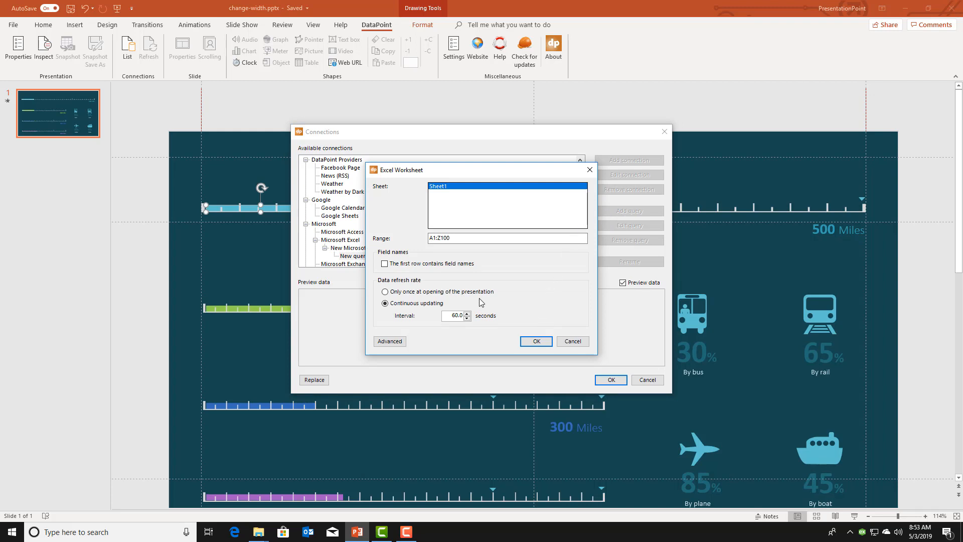
{"action": "left_click", "coordinate": [385, 264]}
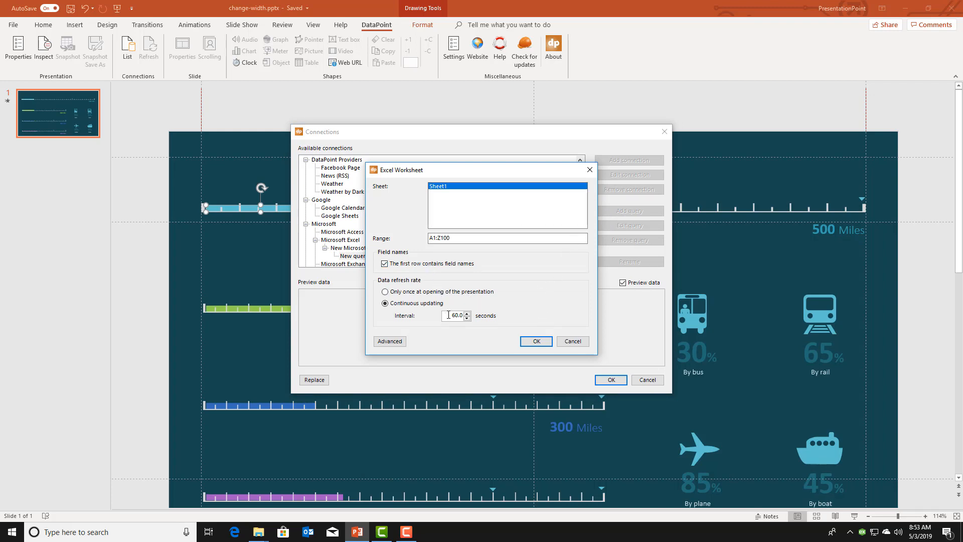
{"action": "left_click_drag", "start_coordinate": [450, 316], "coordinate": [457, 315]}
{"action": "type", "text": "1"}
{"action": "left_click", "coordinate": [536, 341]}
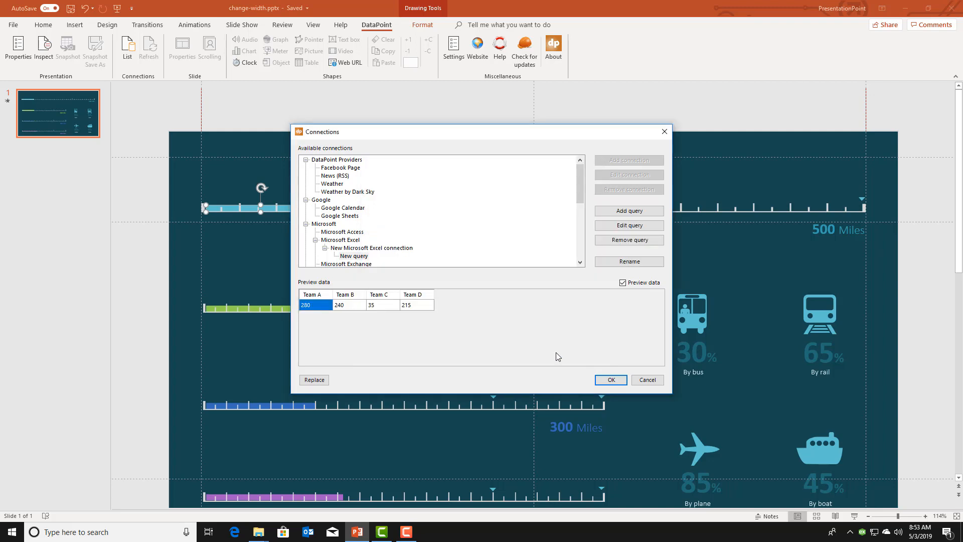
Step: Close the Connections list and select the full-width top blue bar
{"action": "left_click", "coordinate": [606, 380]}
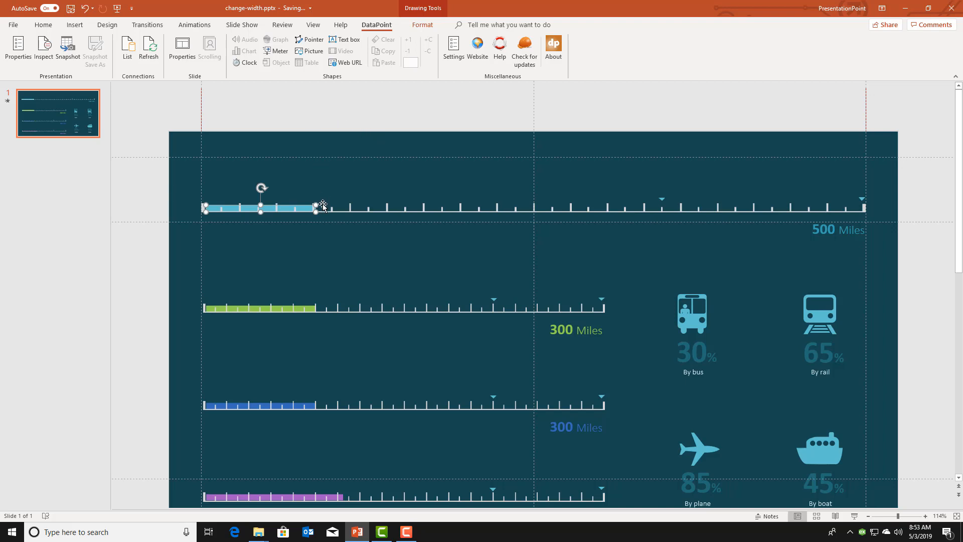
{"action": "left_click", "coordinate": [407, 219]}
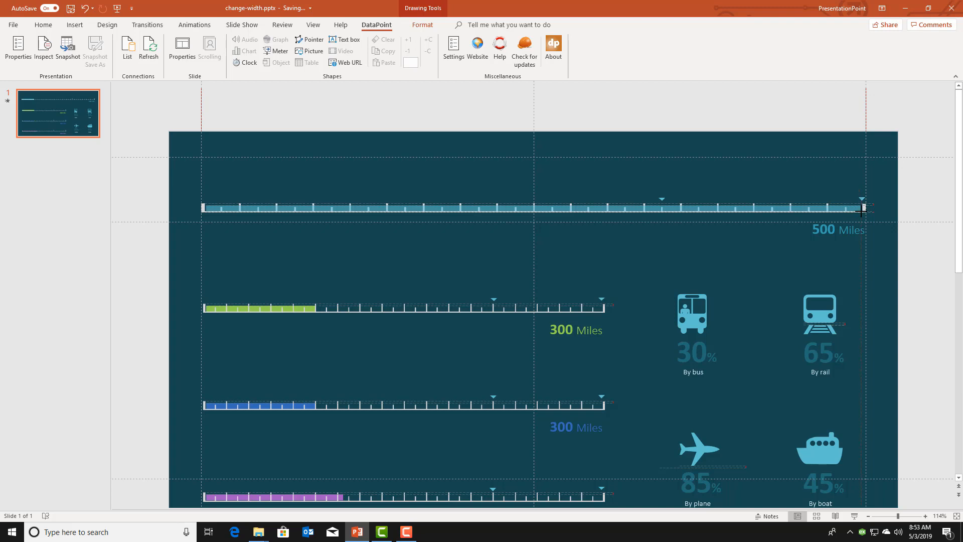
{"action": "left_click", "coordinate": [863, 209]}
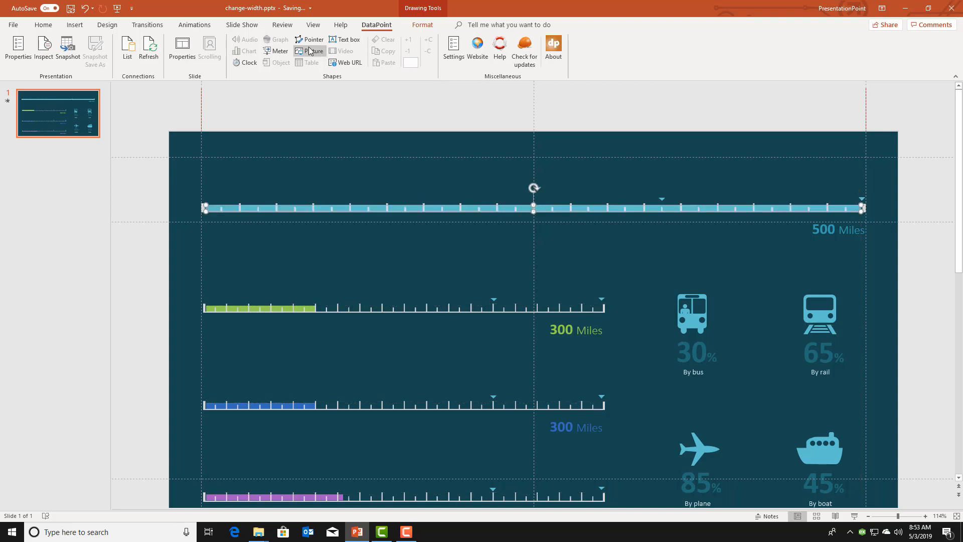
Step: Set a DataPoint meter driving the bar's width from Team A on a 0–500 scale
{"action": "left_click", "coordinate": [280, 51]}
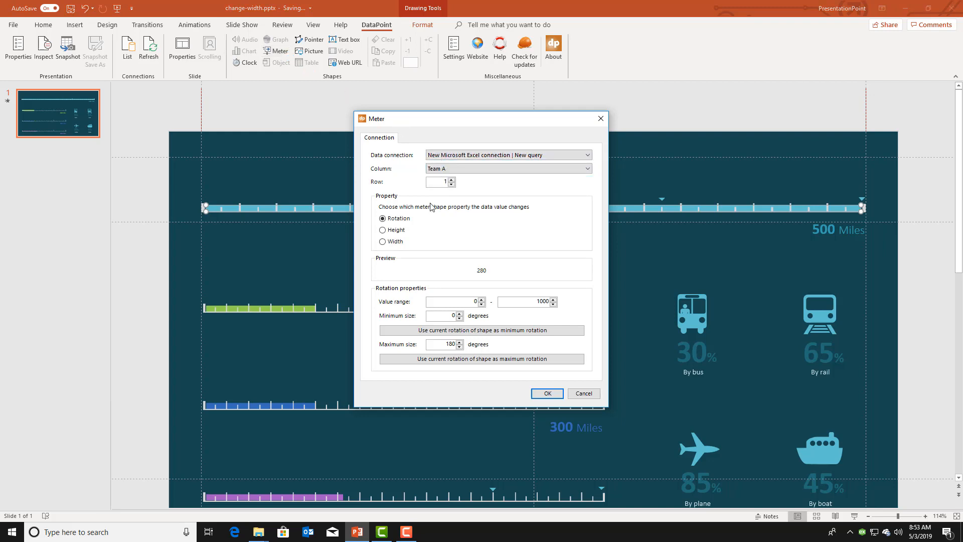
{"action": "left_click", "coordinate": [399, 242]}
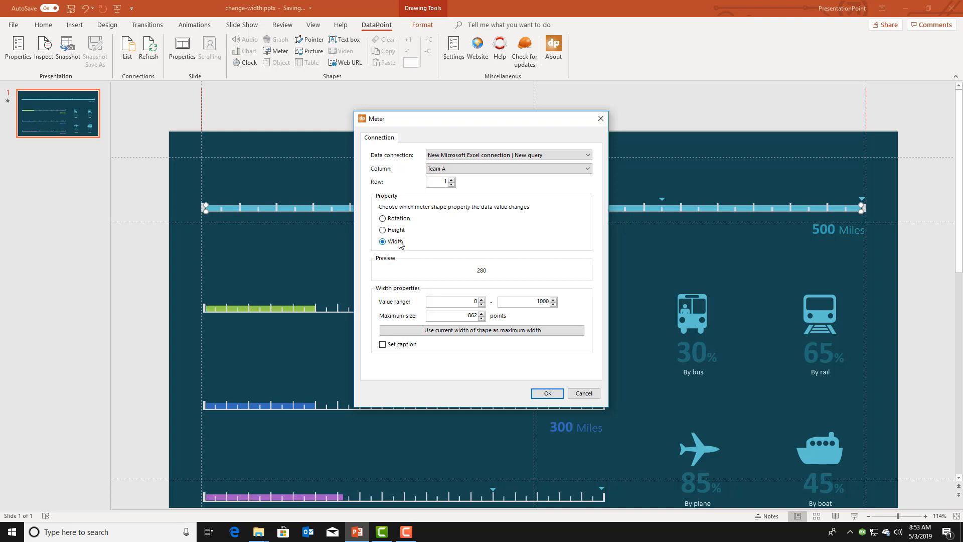
{"action": "double_click", "coordinate": [515, 304]}
{"action": "type", "text": "5"}
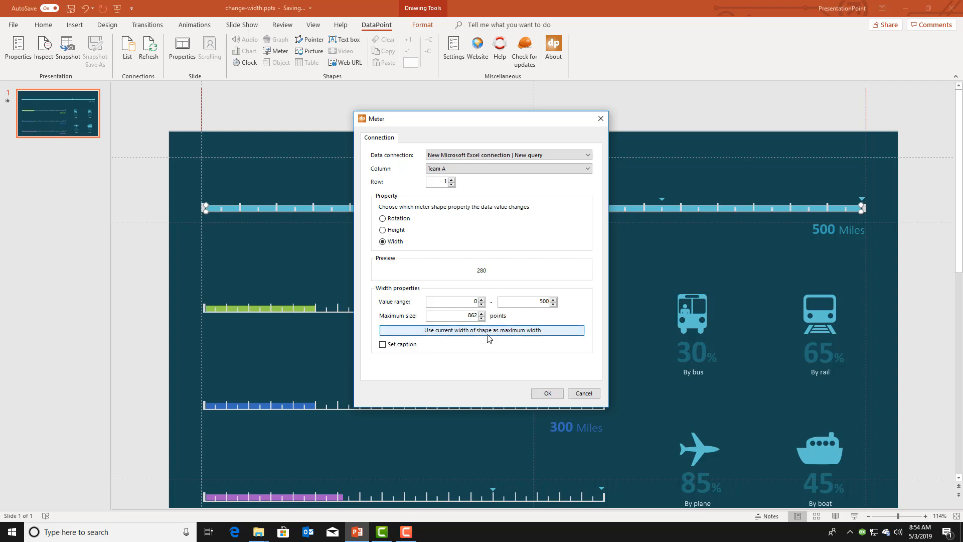
{"action": "left_click", "coordinate": [548, 393]}
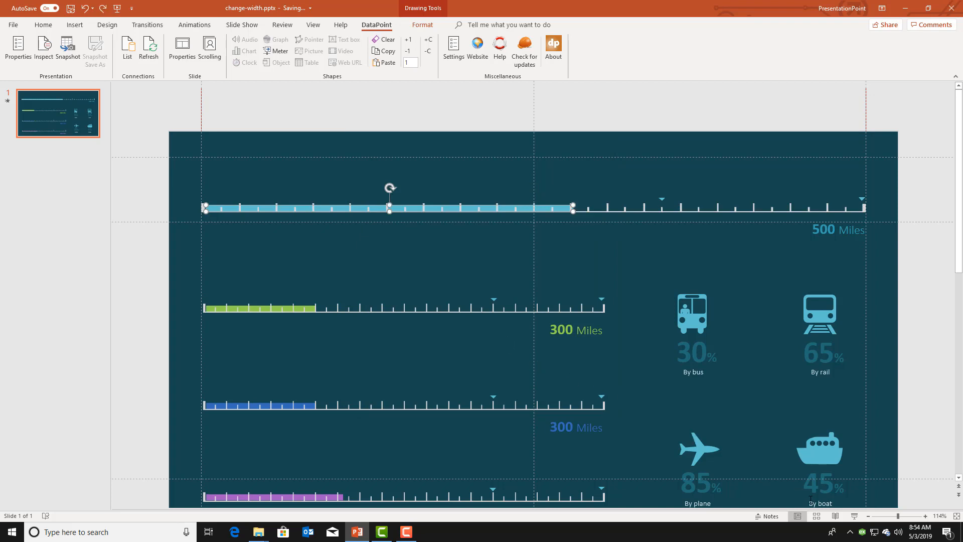
Step: Start the slide show so the bar fills a little over halfway along its track
{"action": "left_click", "coordinate": [854, 516]}
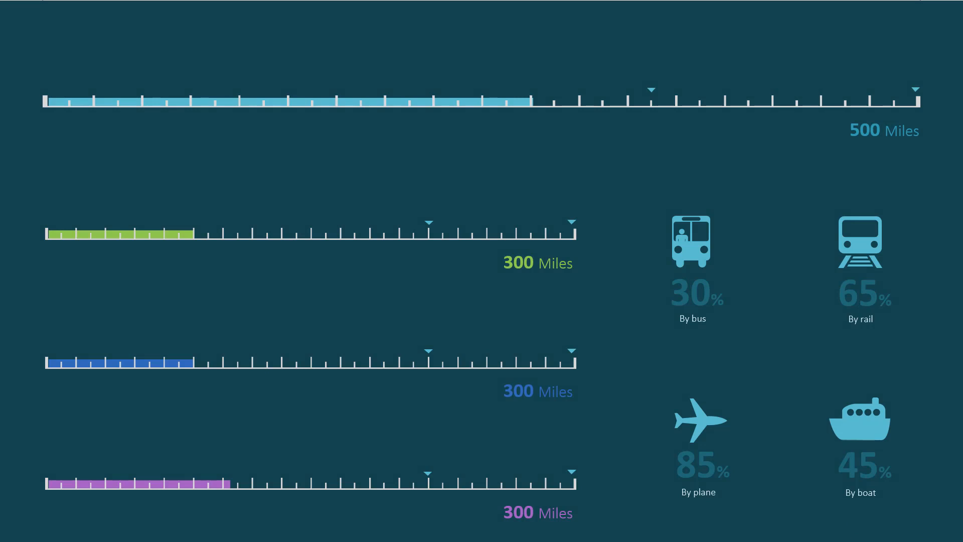